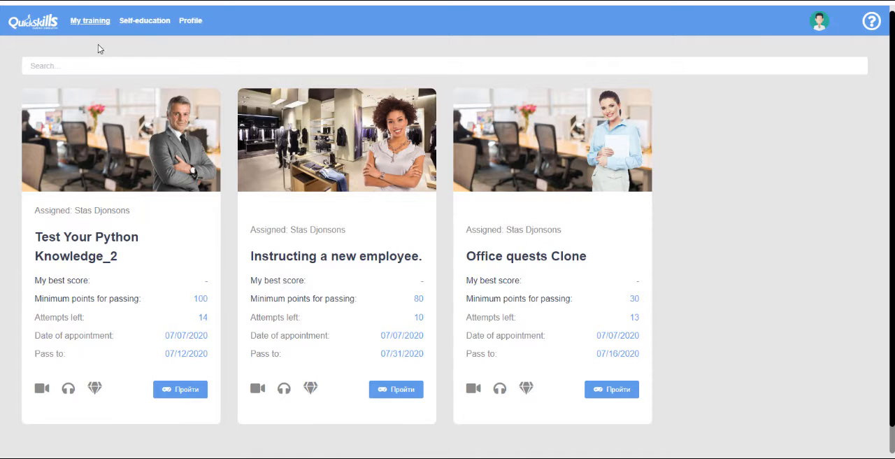
Look through the My training, Self-education and Profile pages, and return to the assigned trainings
left_click(82, 21)
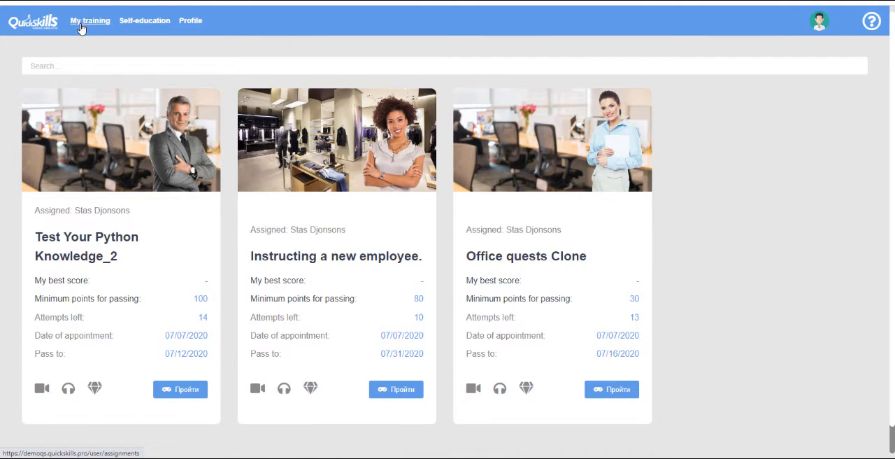
left_click(146, 21)
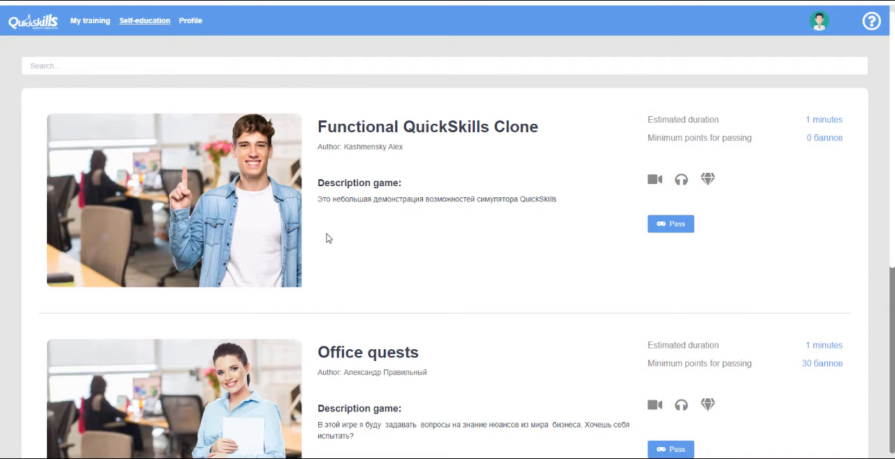
left_click(191, 23)
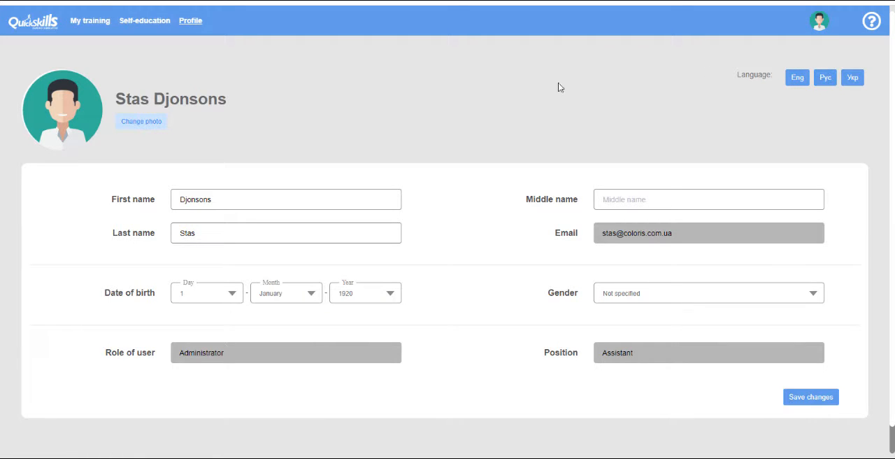
left_click(86, 26)
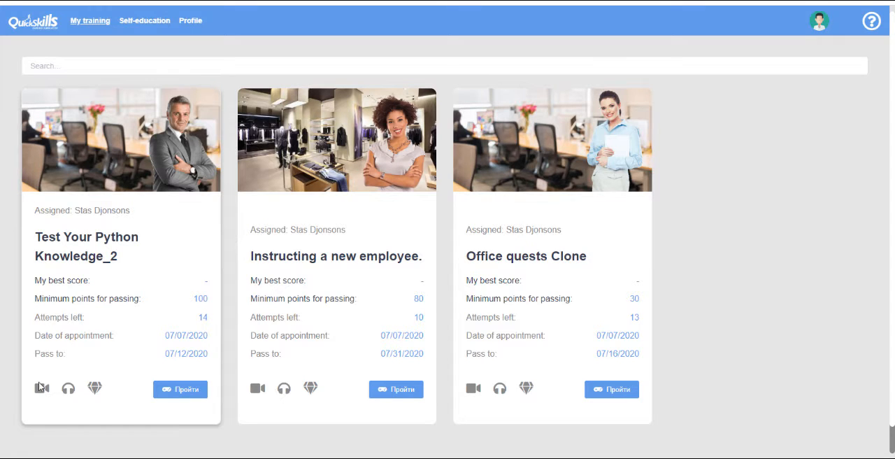
mouse_move(95, 389)
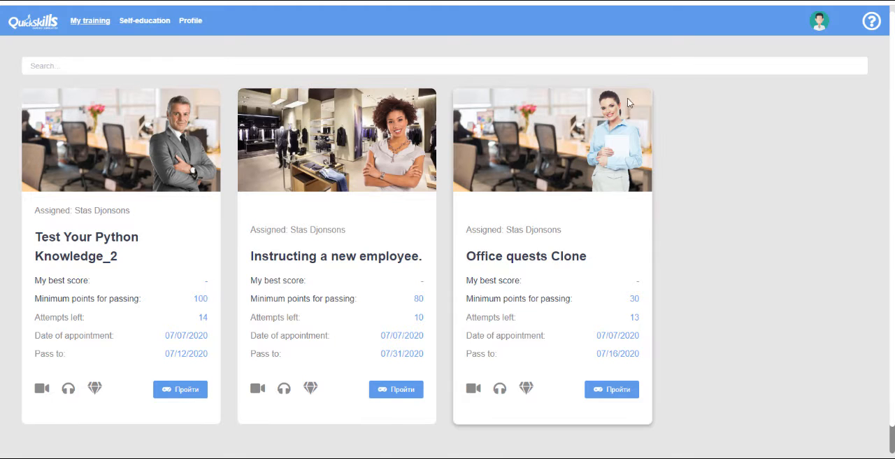
Switch the account's role from User to Administrator
left_click(821, 28)
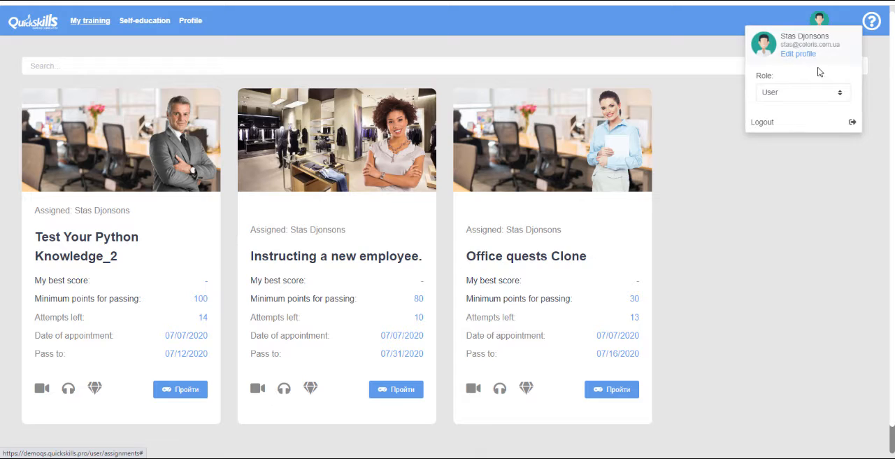
left_click(780, 97)
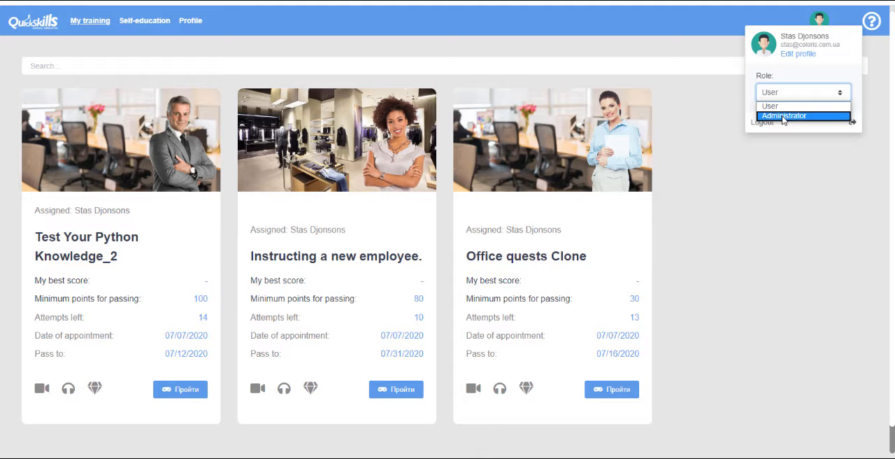
left_click(781, 115)
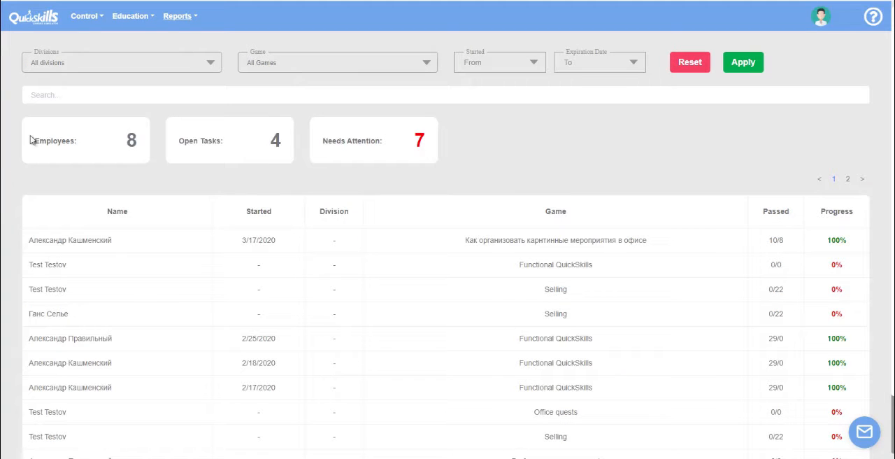
Examine the options available under Control, Education and Reports in the administrator view
left_click(85, 19)
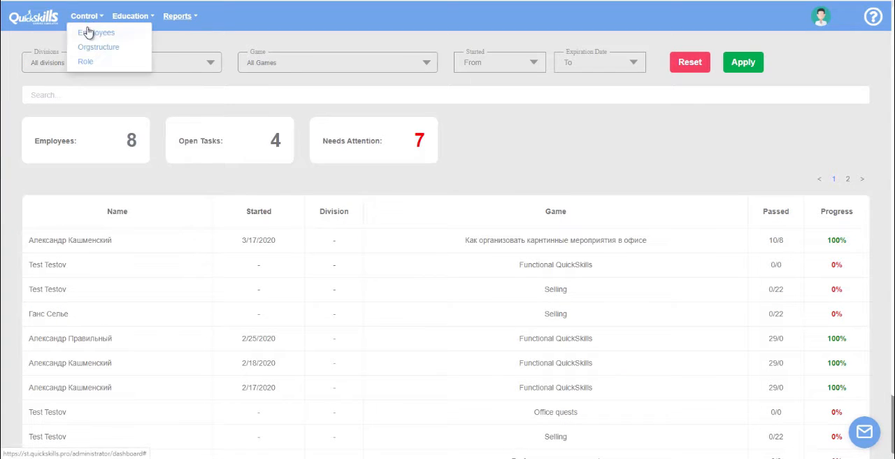
left_click(116, 16)
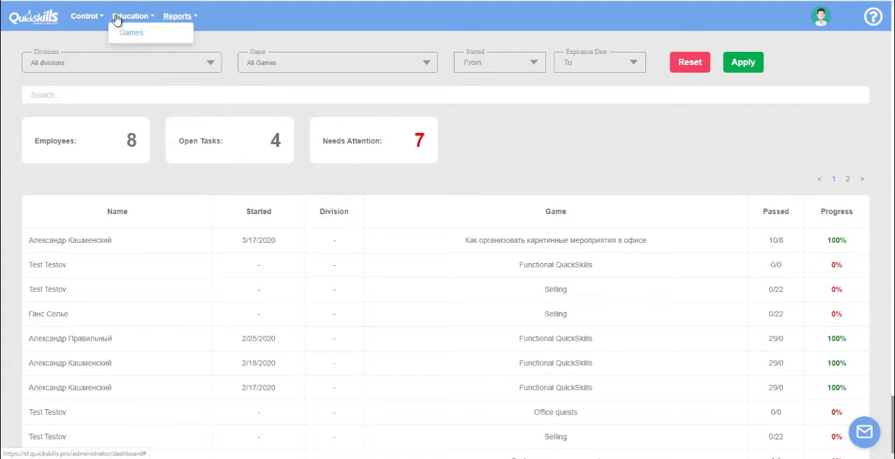
left_click(177, 17)
left_click(180, 31)
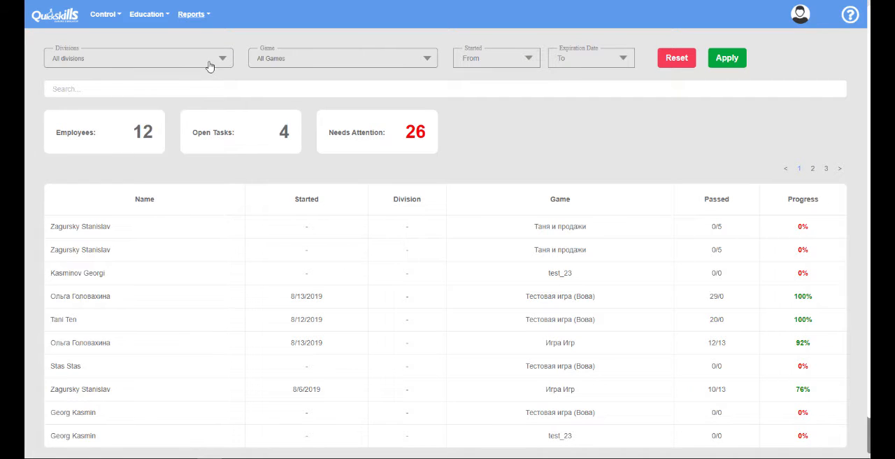
Add a new employee in the Employees section, entering the last name, first name and e-mail address
left_click(100, 16)
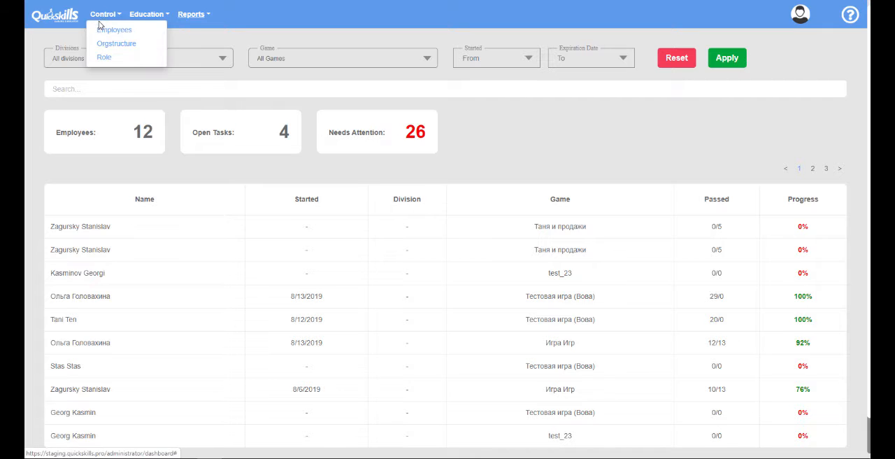
left_click(101, 31)
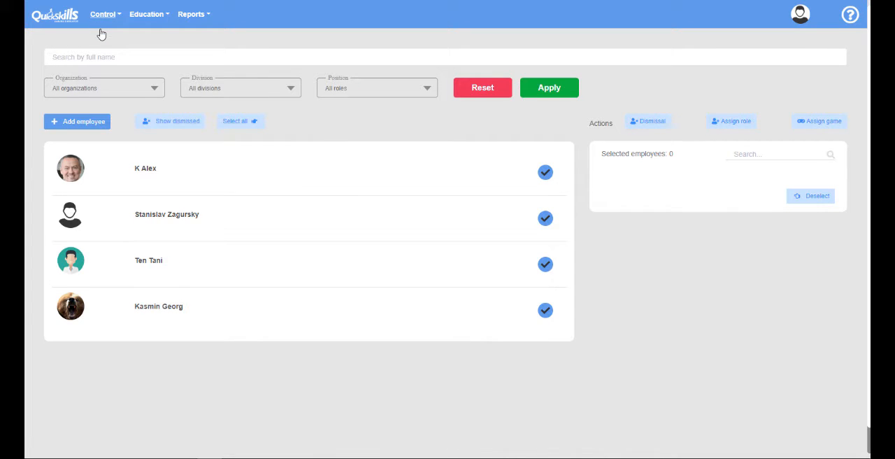
left_click(84, 122)
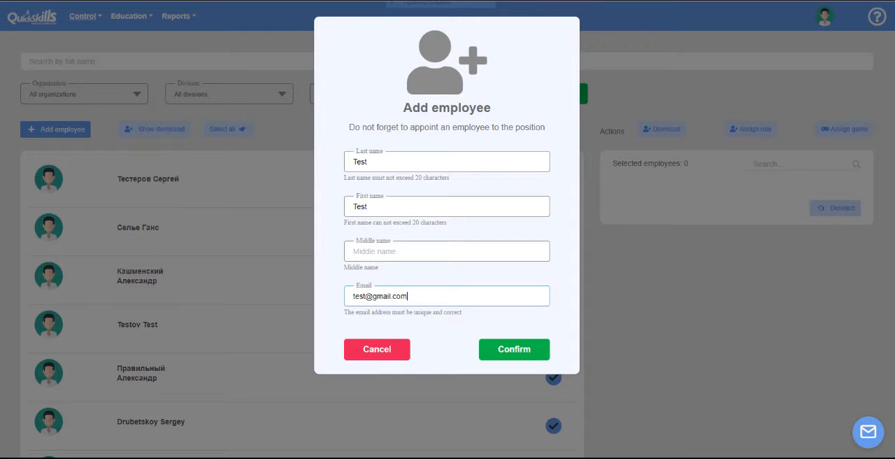
left_click(519, 347)
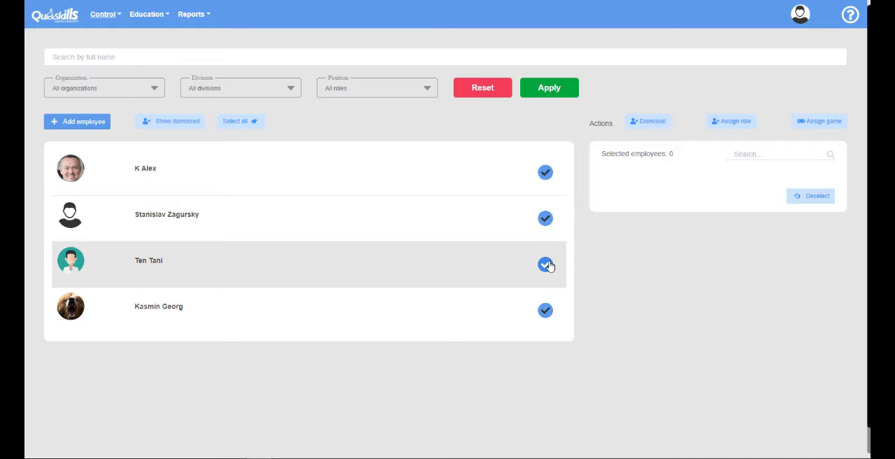
Select the third employee in the list and choose the Sailing game to assign to them
left_click(545, 264)
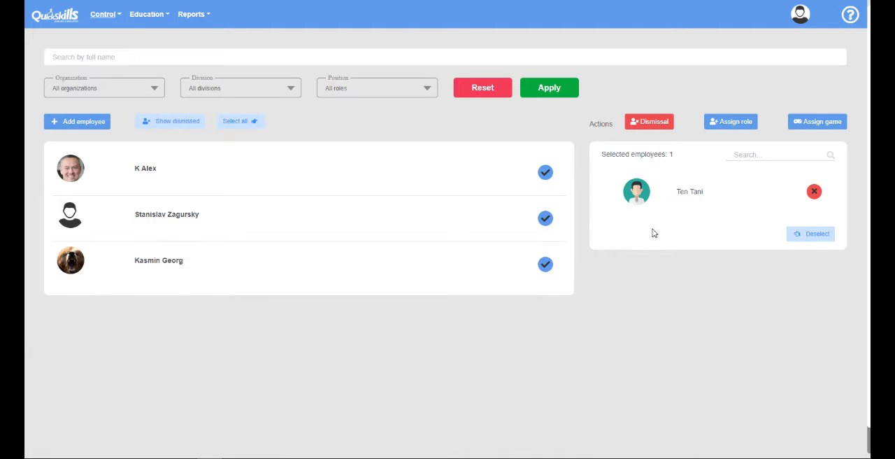
left_click(827, 123)
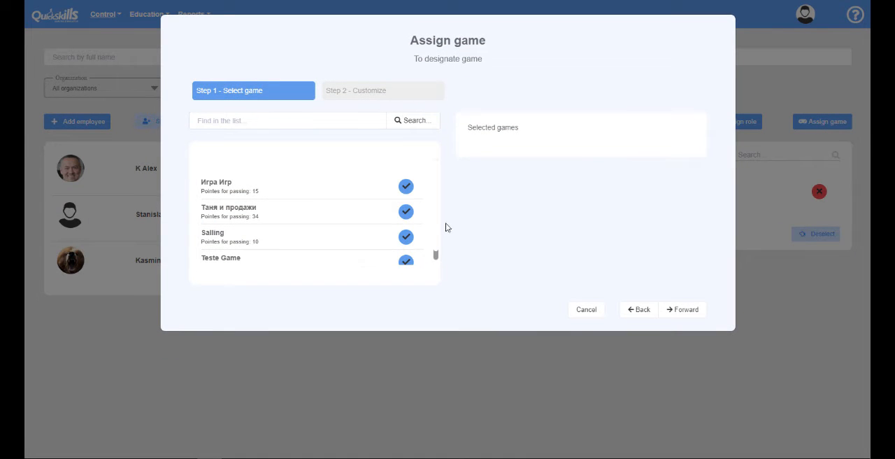
left_click(406, 237)
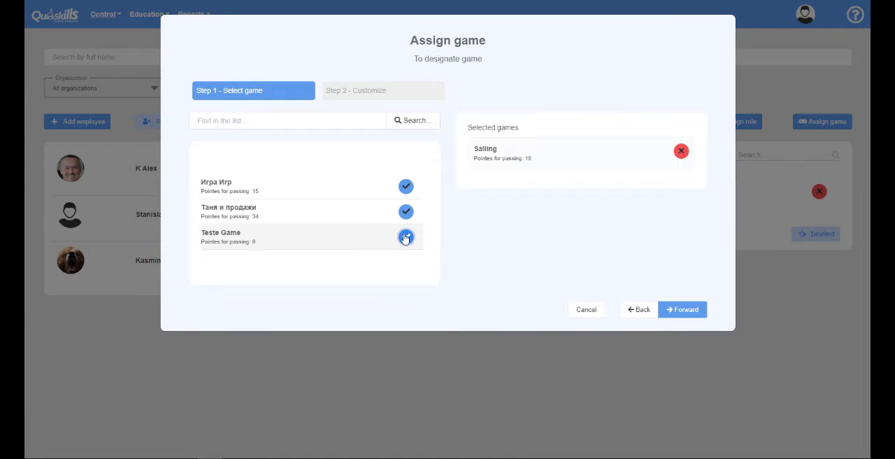
left_click(674, 309)
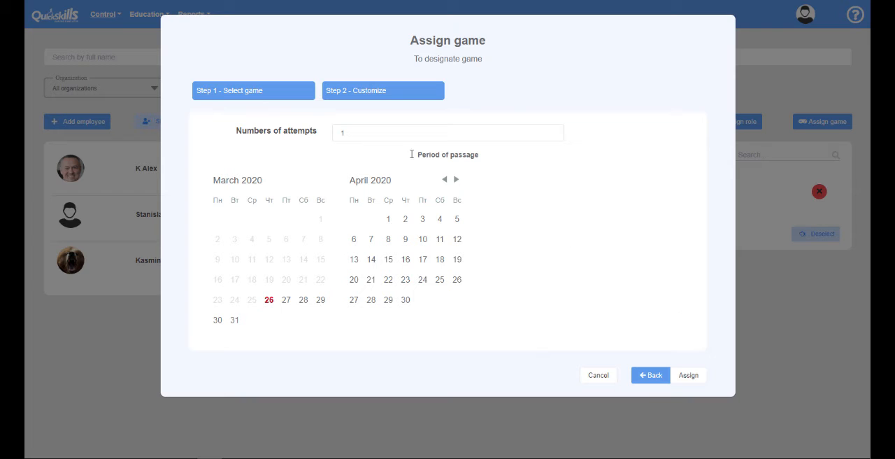
Allow 15 attempts, set the period of passage to March 26–31, 2020, and assign the game
left_click(361, 136)
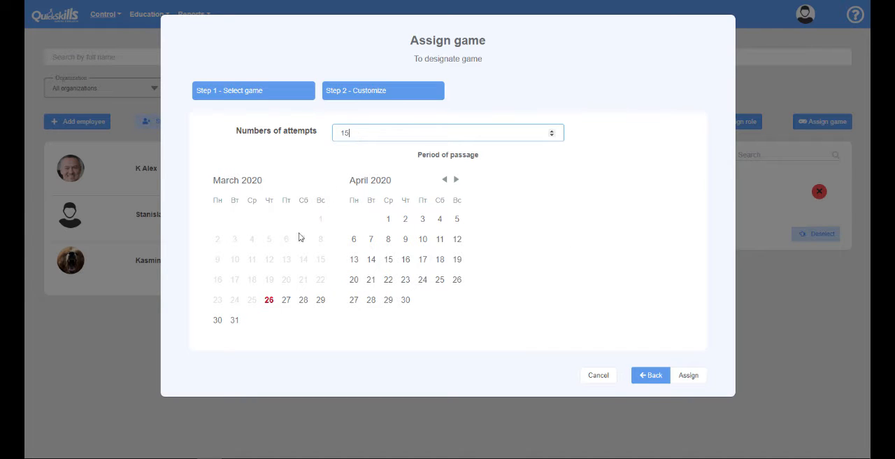
left_click(270, 300)
left_click(234, 320)
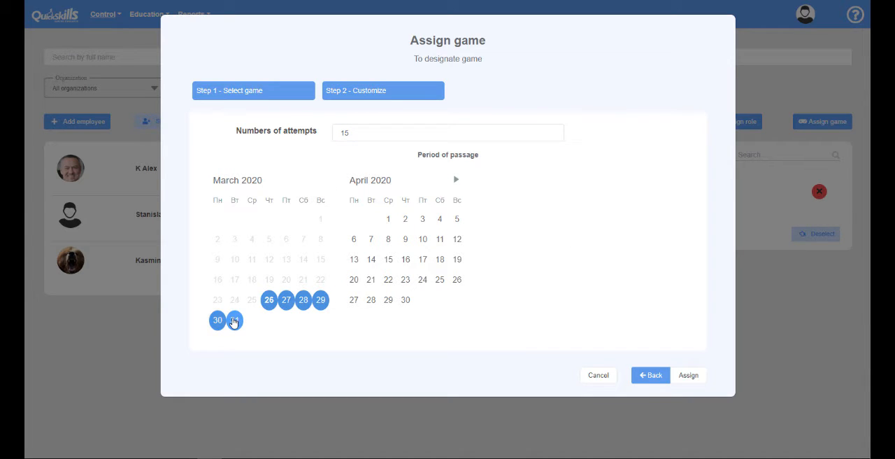
left_click(688, 378)
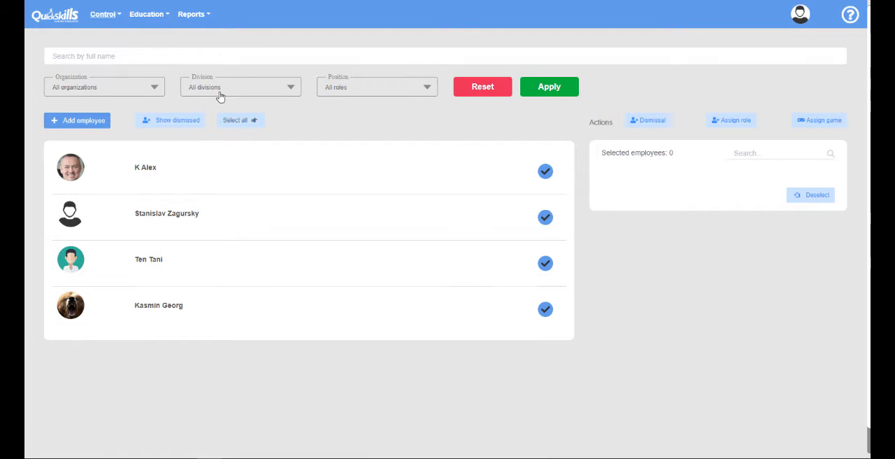
Open the games list and start creating a new game
left_click(155, 20)
left_click(155, 34)
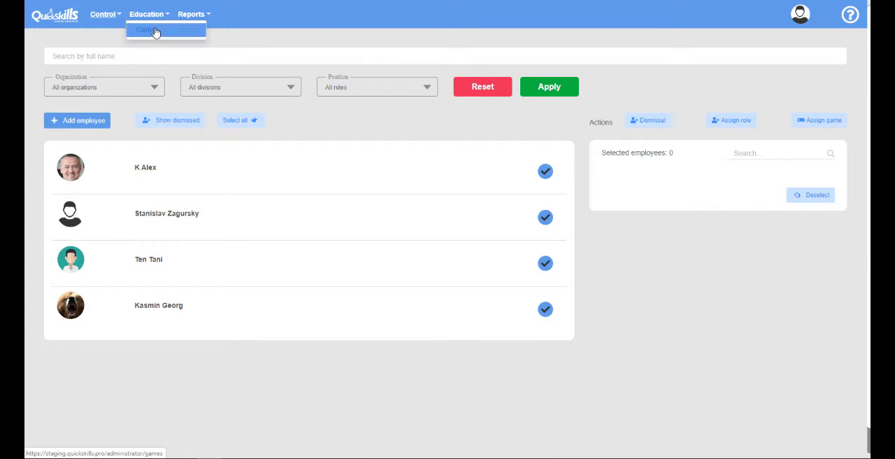
scroll(622, 84, "up", 1)
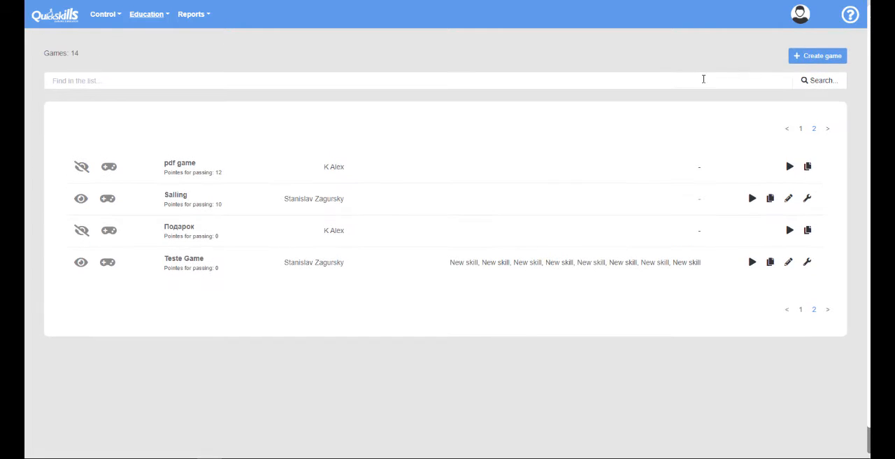
left_click(816, 59)
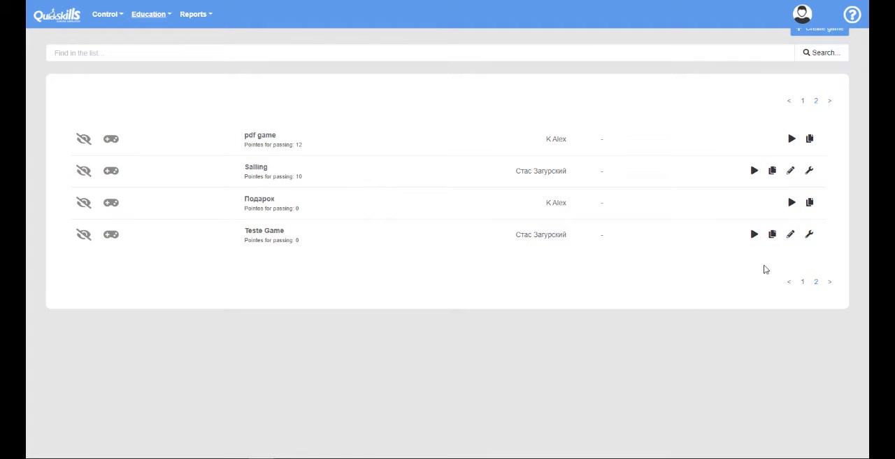
Open the Teste Game constructor and place a text question, static content, video question and products offer block on the canvas
left_click(808, 236)
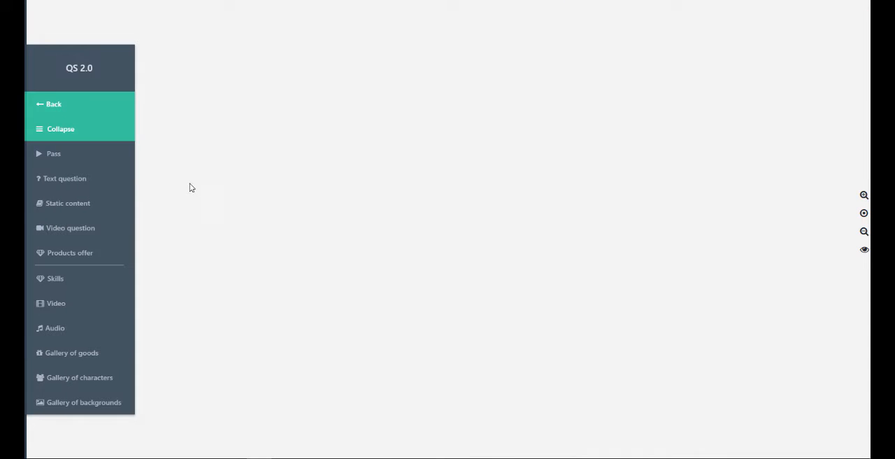
left_click_drag(39, 179, 226, 172)
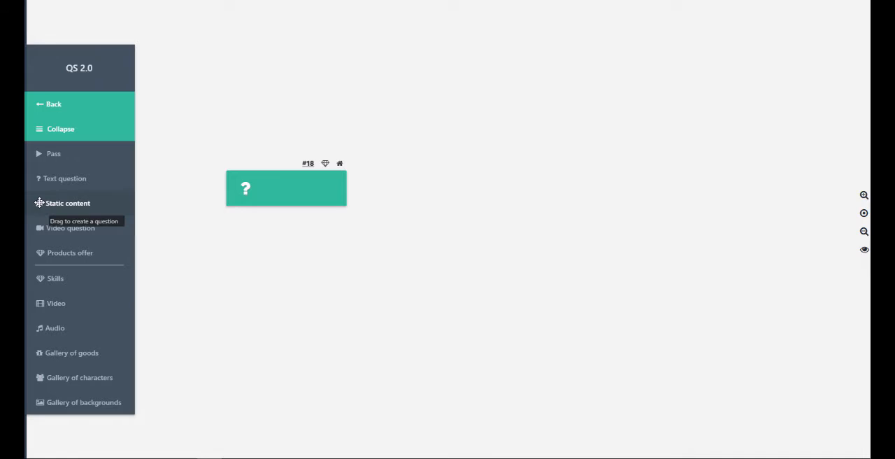
left_click_drag(40, 205, 559, 196)
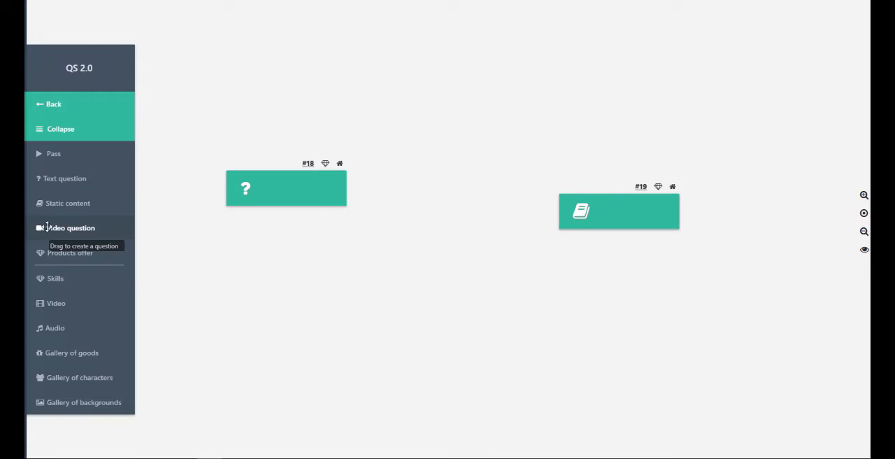
left_click_drag(36, 231, 249, 301)
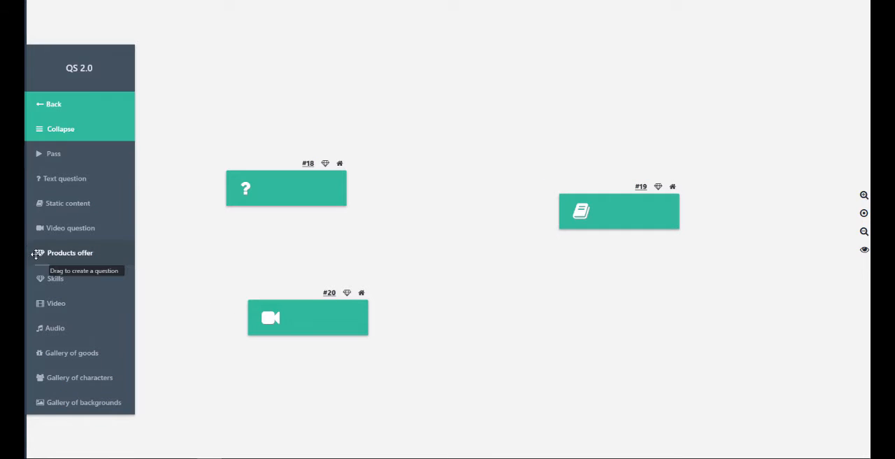
left_click_drag(35, 254, 570, 310)
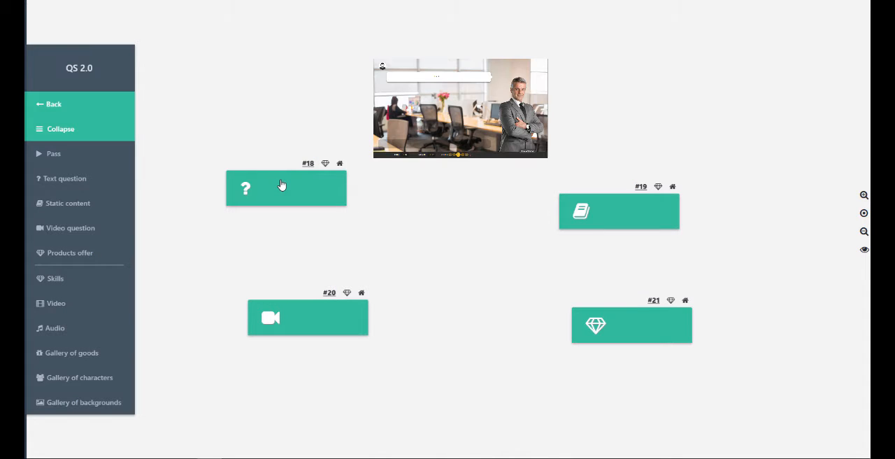
Open the text question block and the video question block to view their editing options, saving each one
left_click(281, 185)
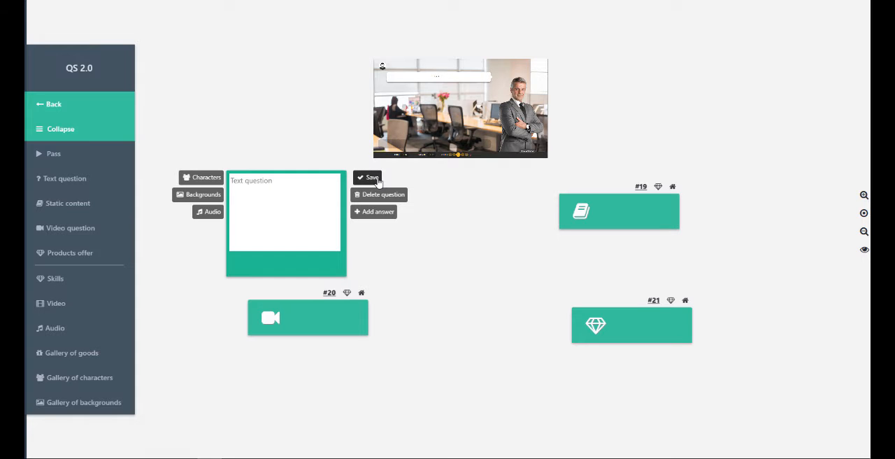
left_click(378, 181)
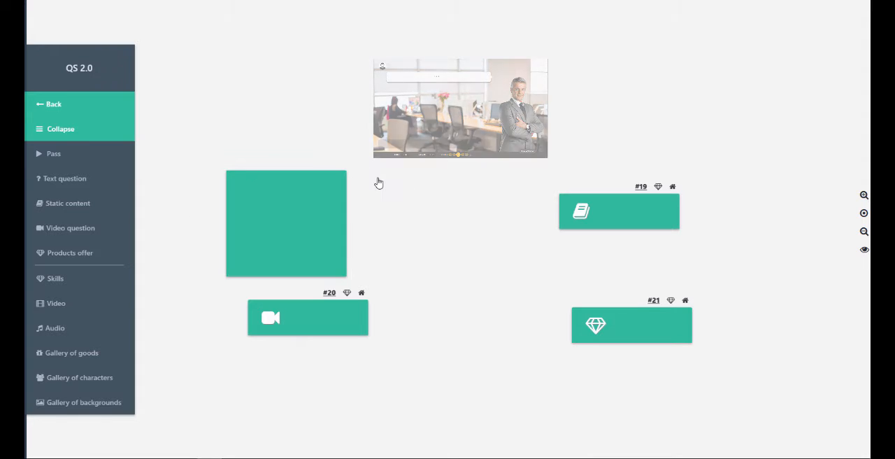
mouse_move(619, 211)
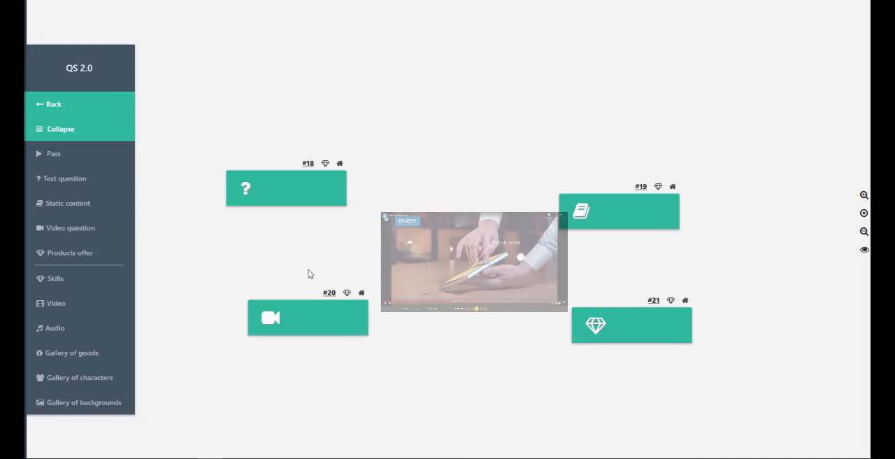
left_click(312, 319)
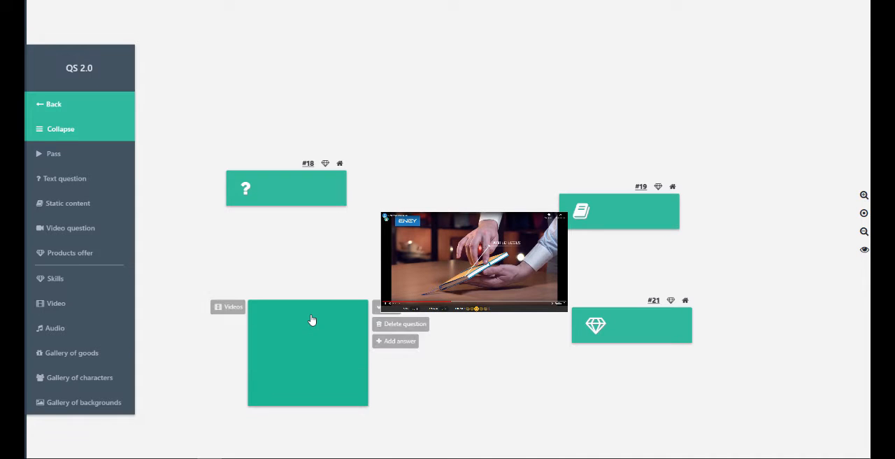
left_click(386, 307)
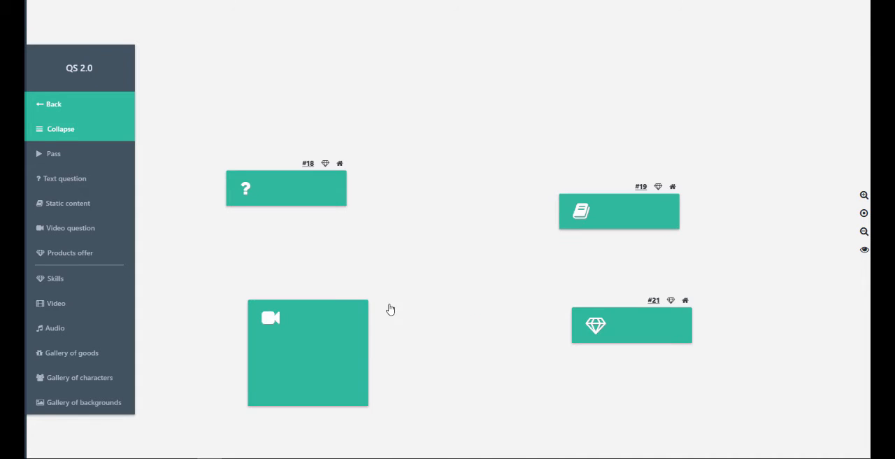
Move the products offer block slightly left and up on the canvas and open it
mouse_move(599, 326)
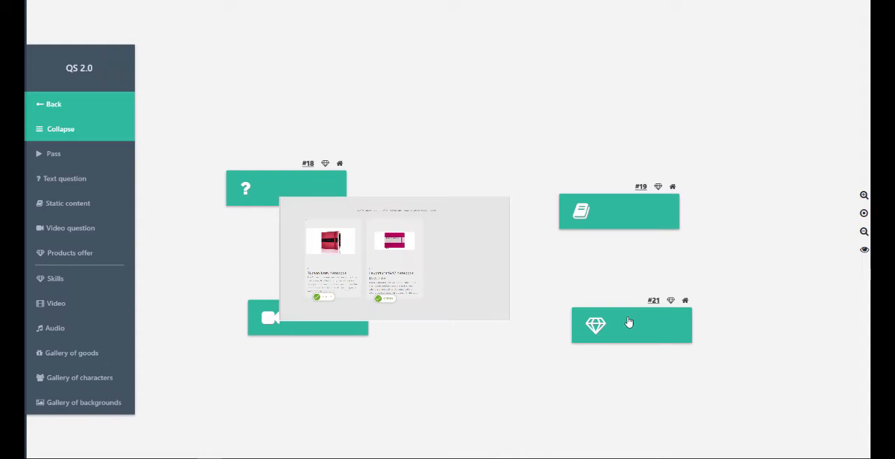
left_click_drag(630, 320, 595, 313)
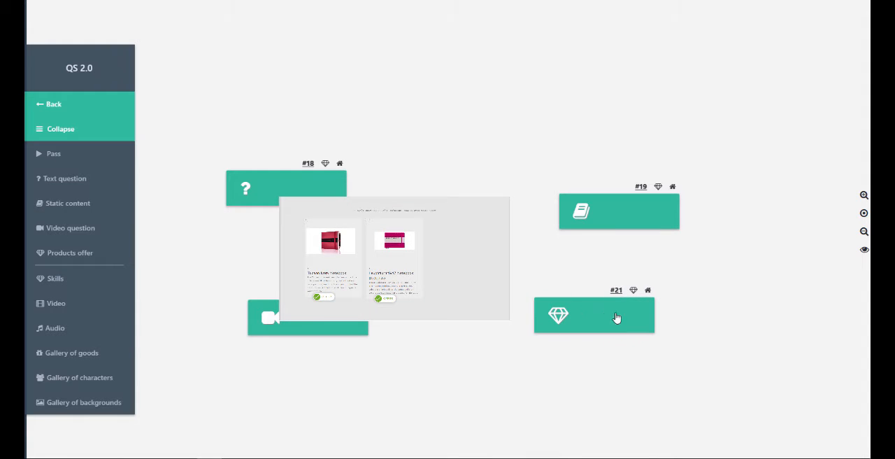
left_click(595, 326)
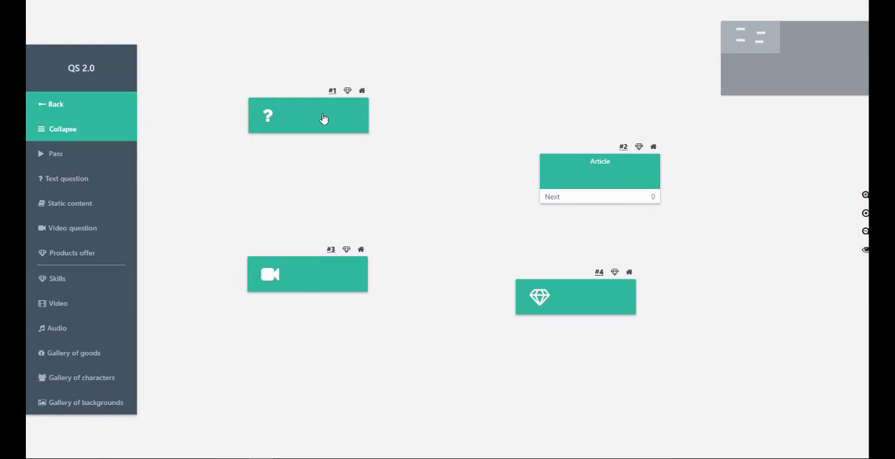
Enter "Hello" in the first text question and assign it the grey-suited businessman character and the car showroom background
left_click(323, 118)
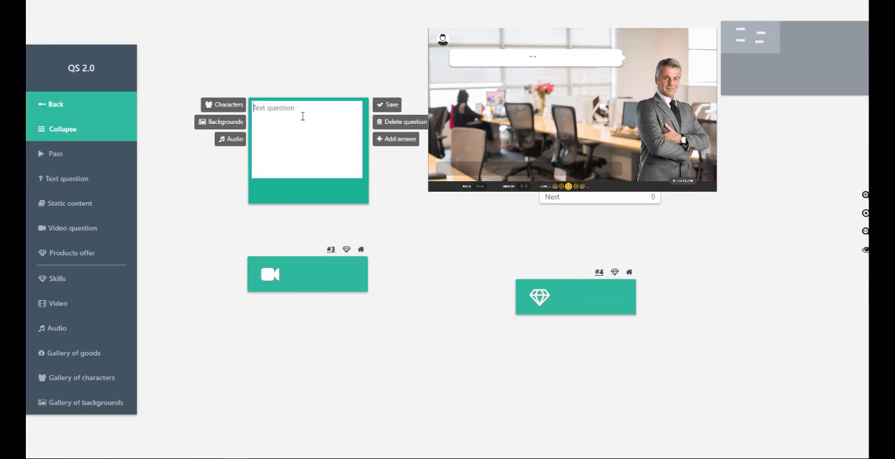
type("Hello")
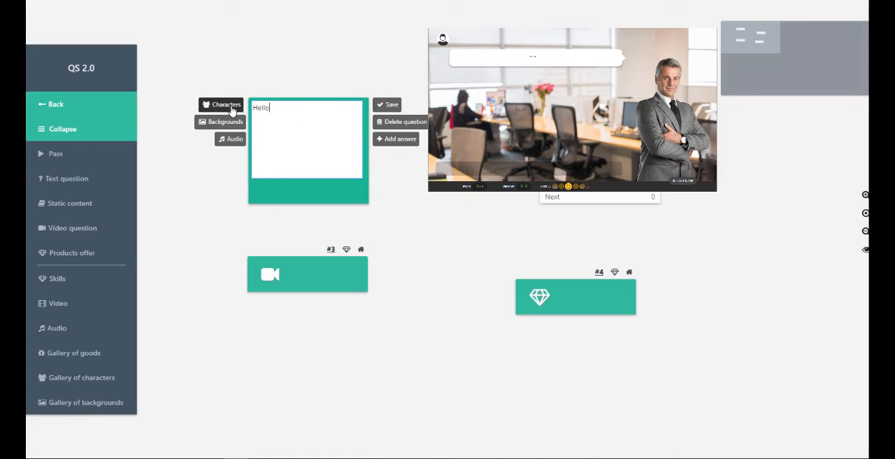
left_click(231, 107)
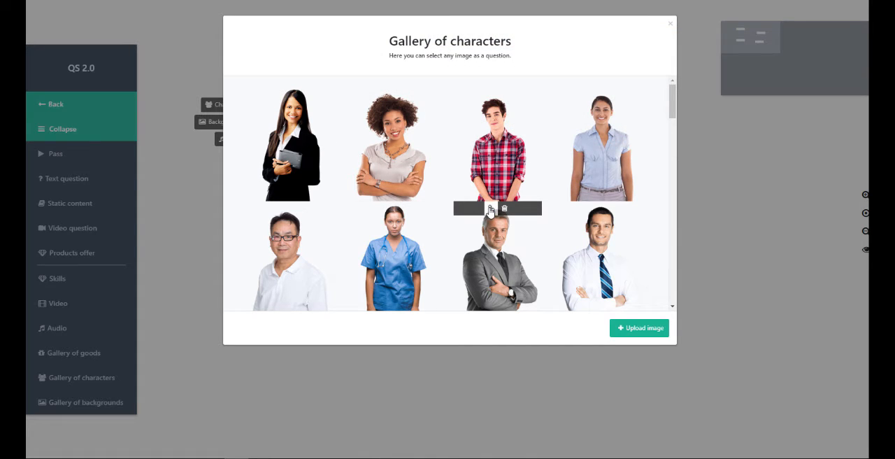
left_click(490, 209)
left_click(228, 124)
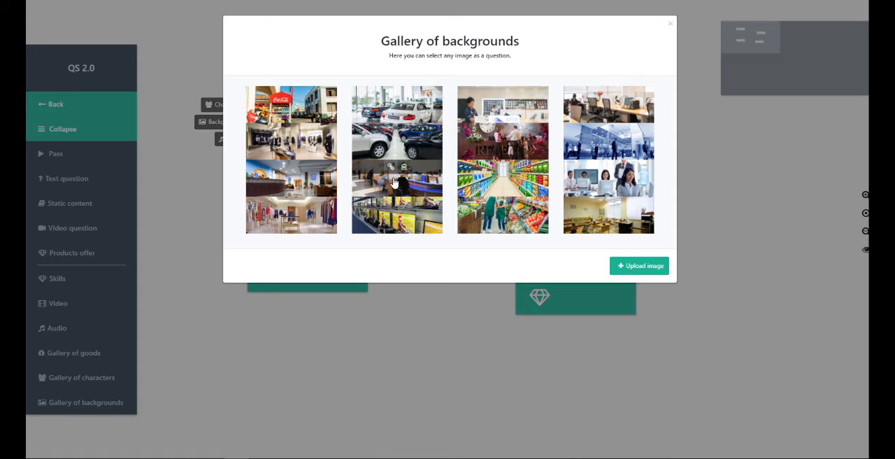
left_click(395, 138)
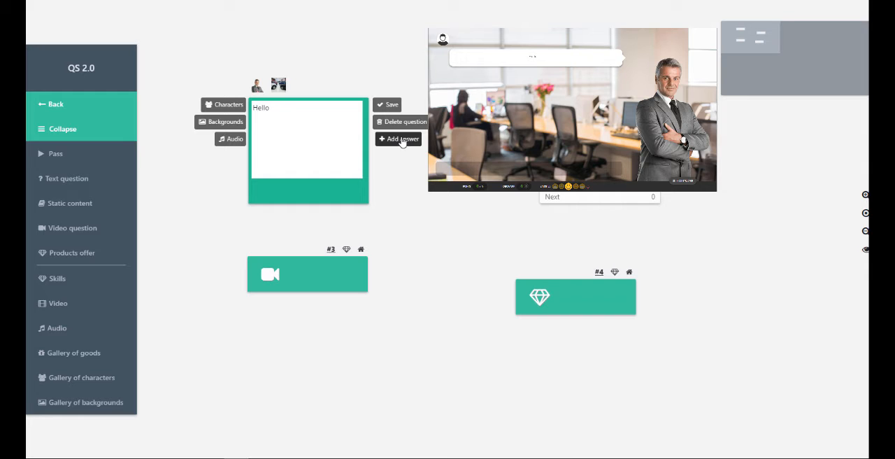
Add an answer to the Hello question, open it for editing and choose the Neutral reaction
left_click(402, 139)
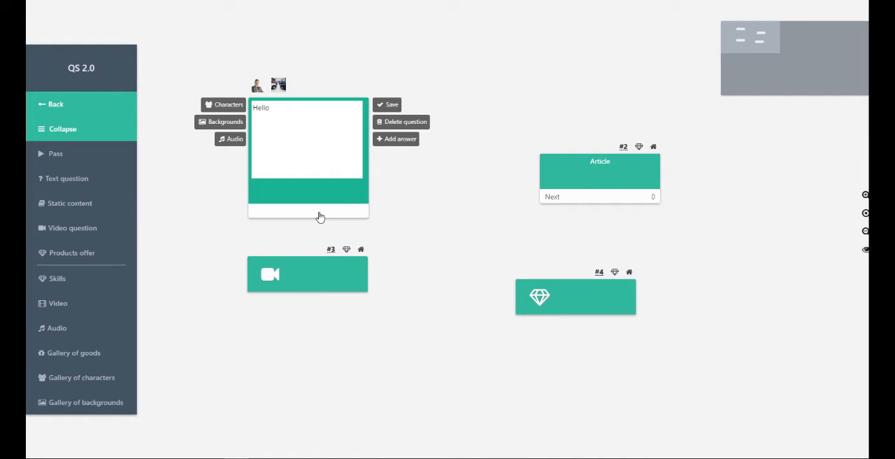
left_click(319, 216)
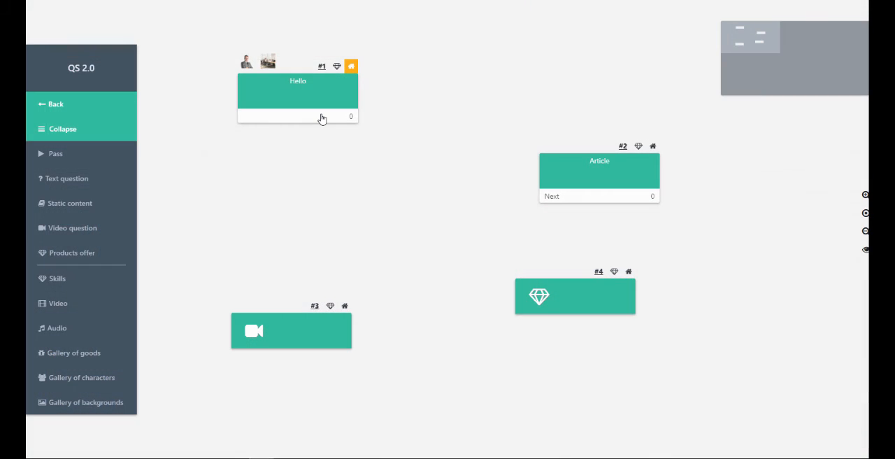
left_click(321, 119)
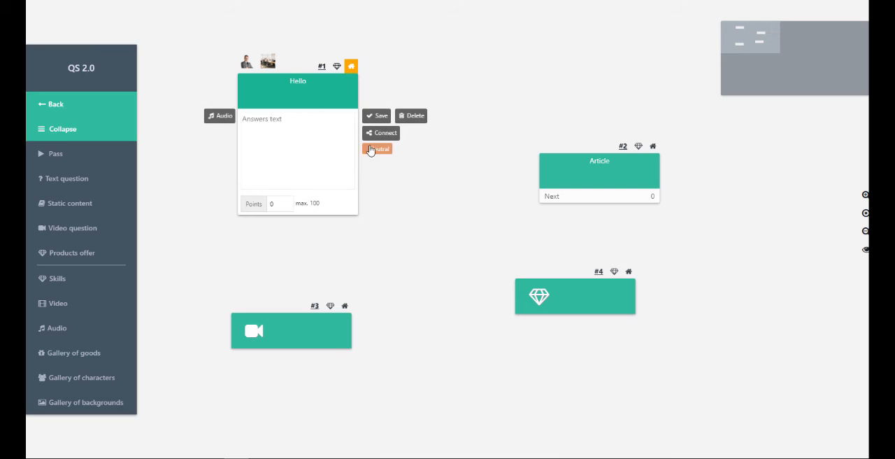
left_click(371, 150)
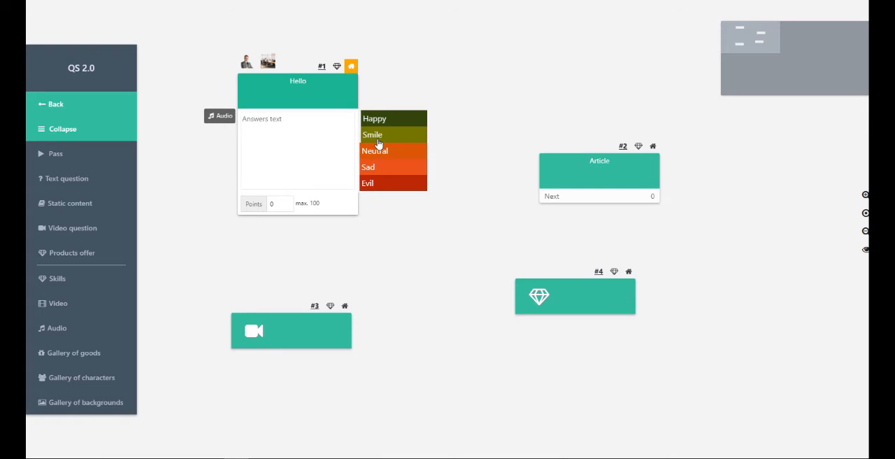
left_click(378, 153)
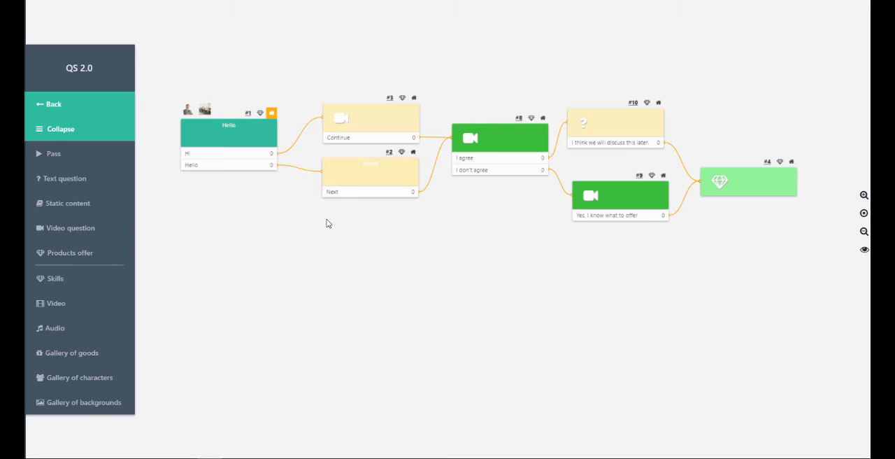
Add four blank answers to the Hello question below Hi and Hello, and save it
left_click(252, 149)
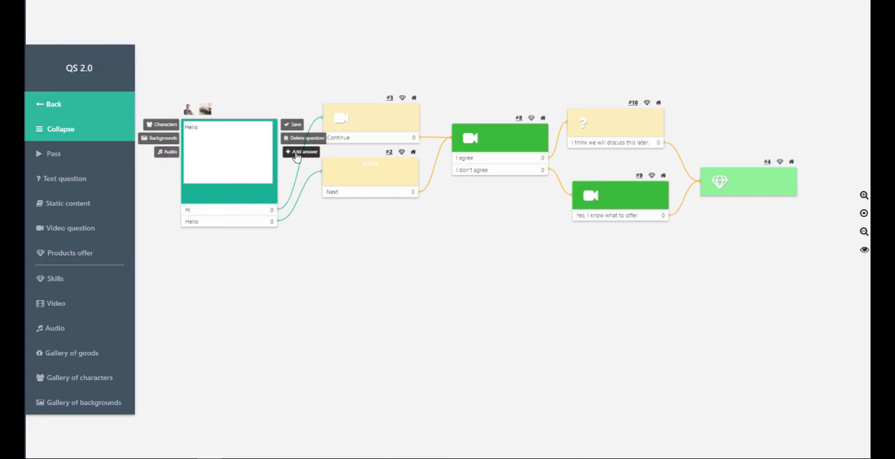
left_click(302, 152)
left_click(302, 152)
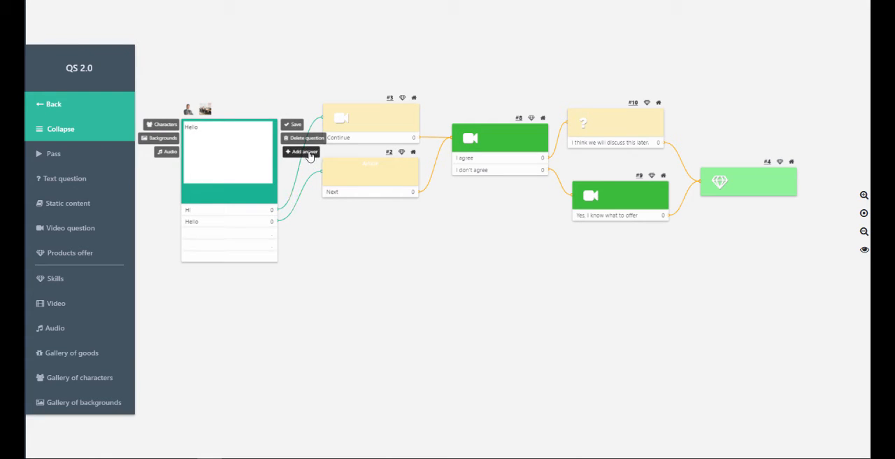
left_click(302, 152)
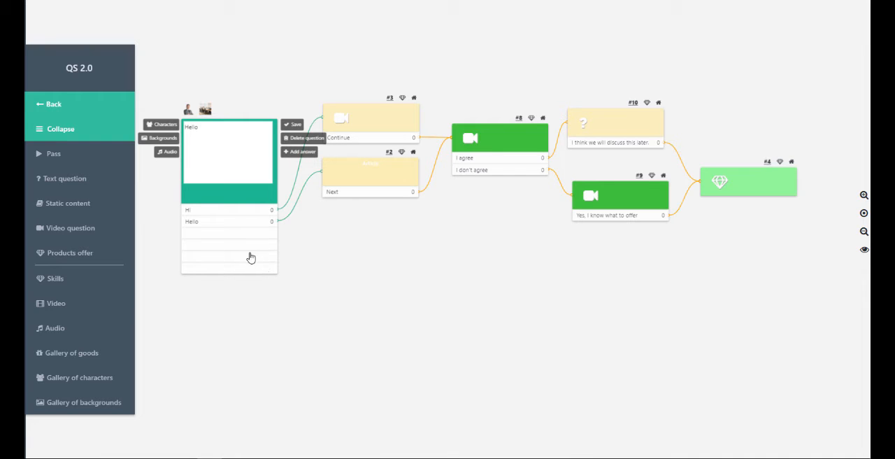
left_click(295, 126)
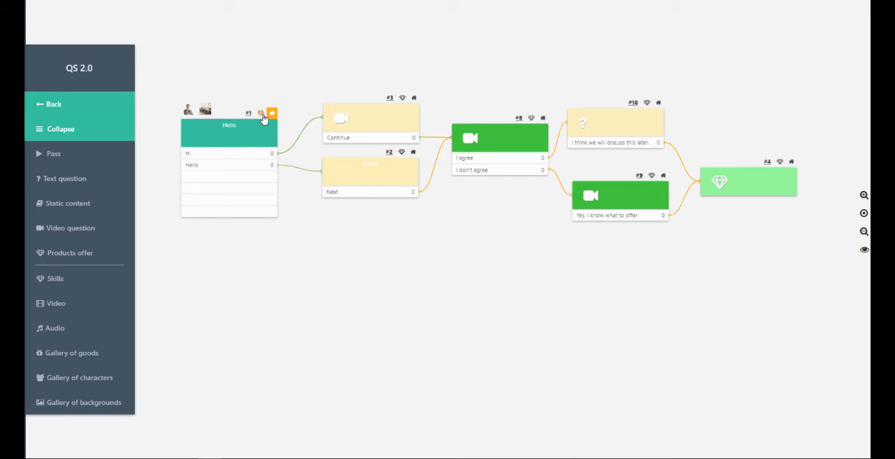
Mark video question #3 as the game's starting block and return the start marker to the Hello question
left_click(413, 98)
left_click(272, 113)
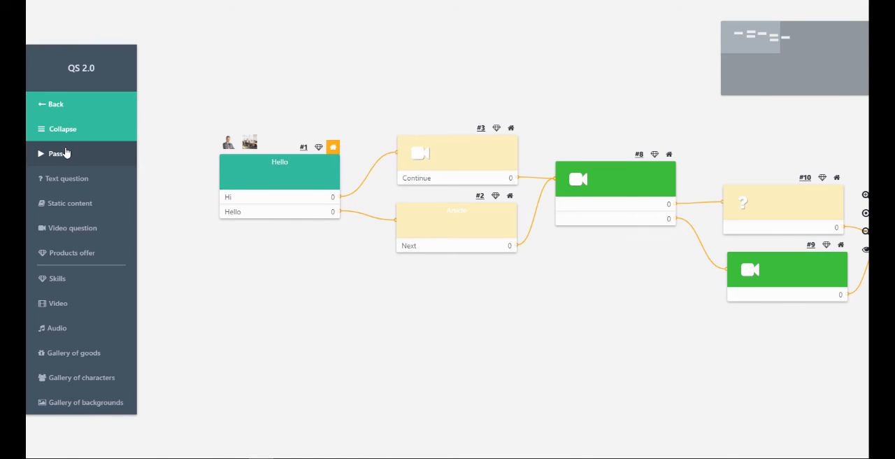
Run the game from the constructor to view its first question, and return to the constructor
left_click(59, 156)
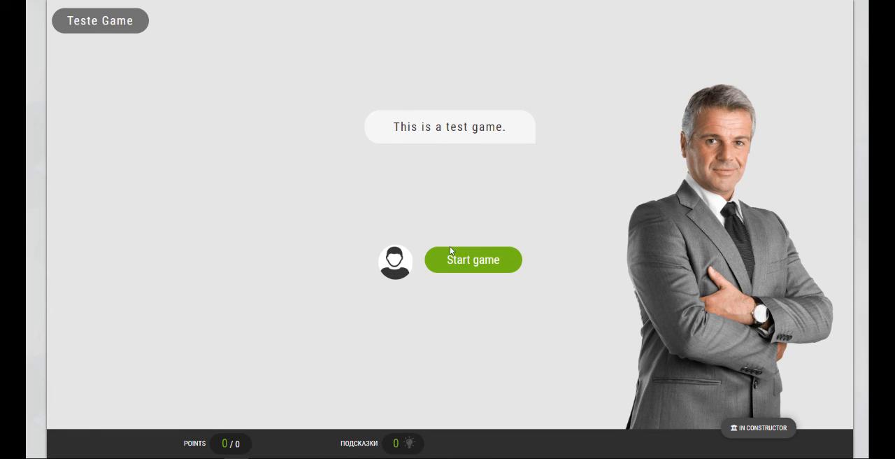
left_click(459, 257)
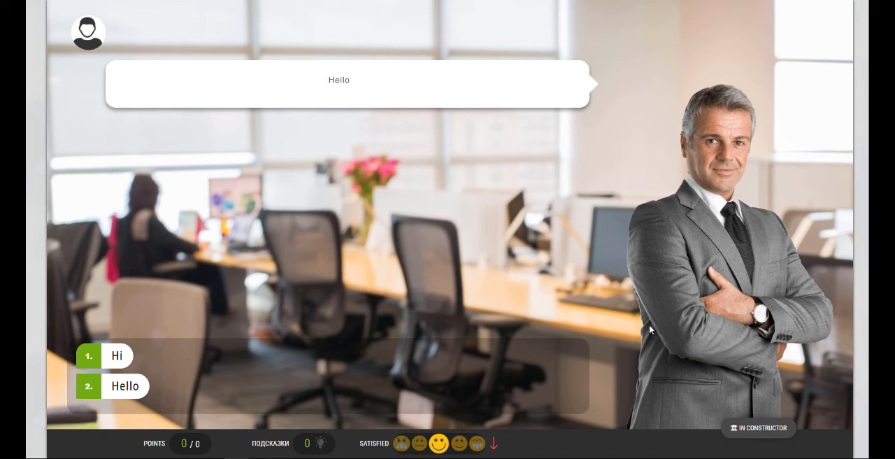
left_click(756, 428)
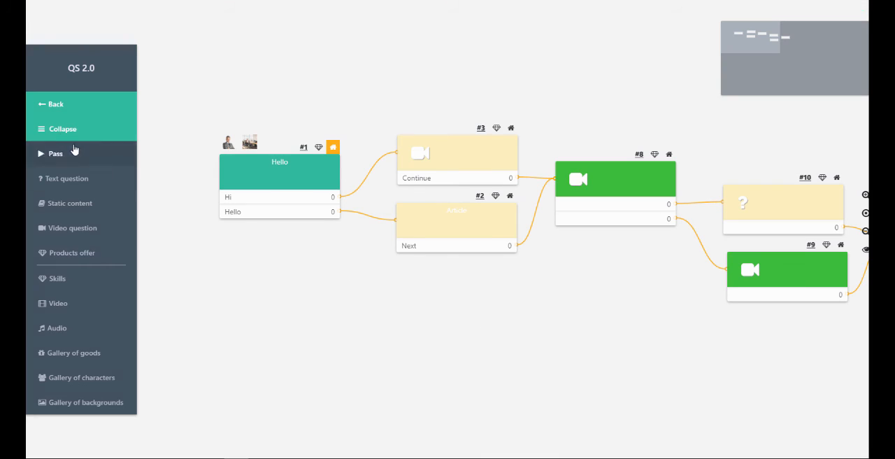
Open Teste Game's settings from the games list, publish the game, set it to Self-passing and save the changes
left_click(55, 111)
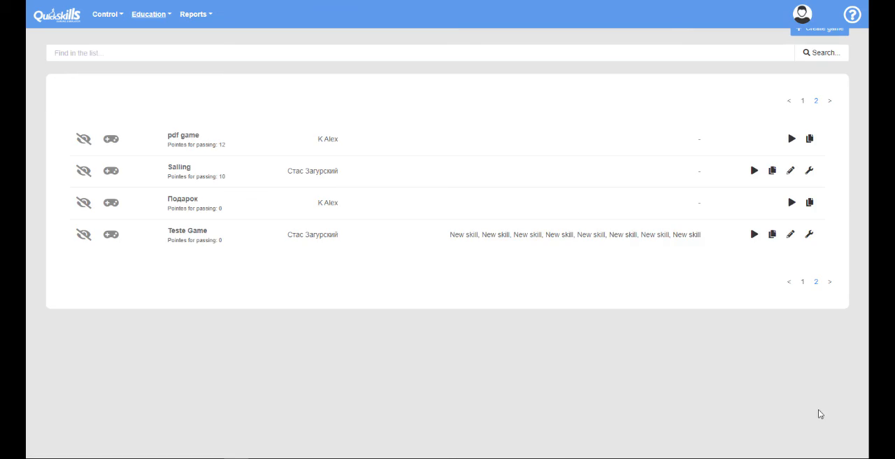
left_click(790, 235)
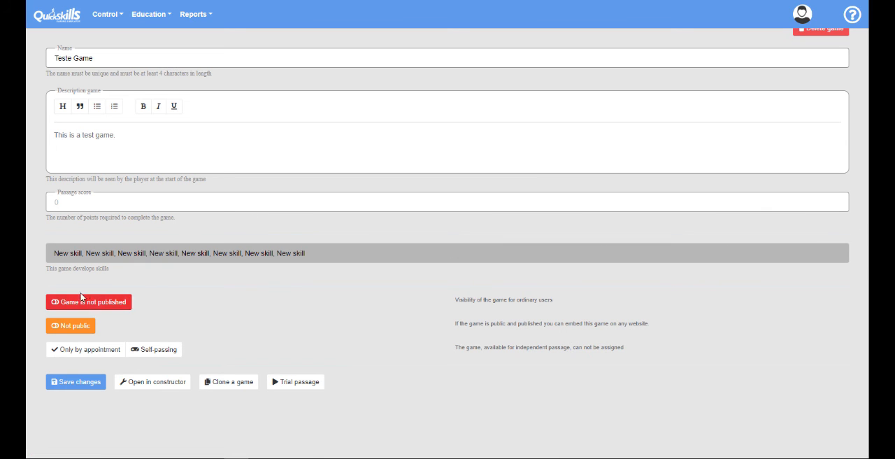
left_click(112, 302)
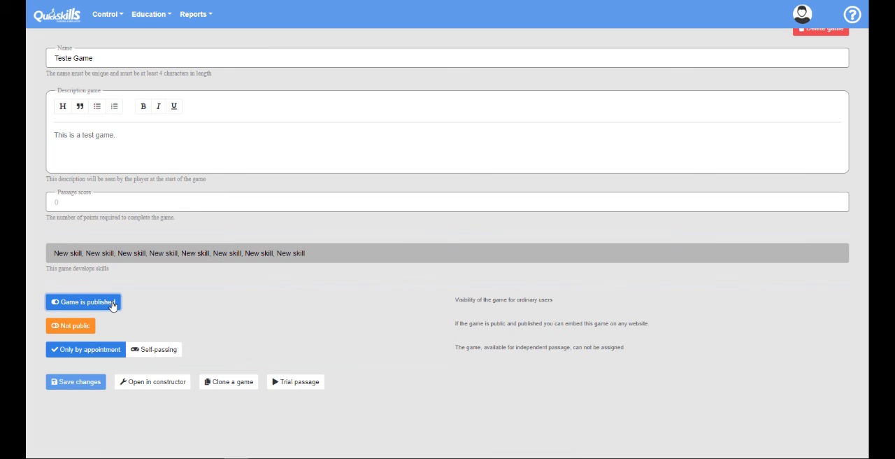
left_click(94, 354)
left_click(155, 351)
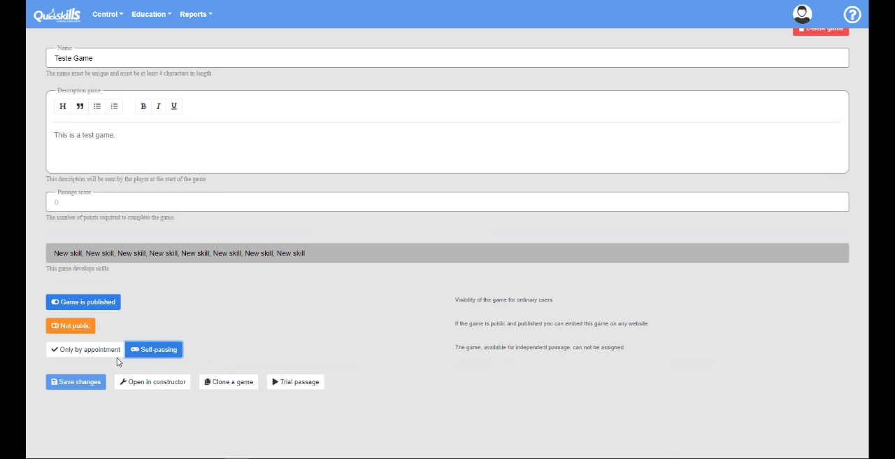
left_click(79, 388)
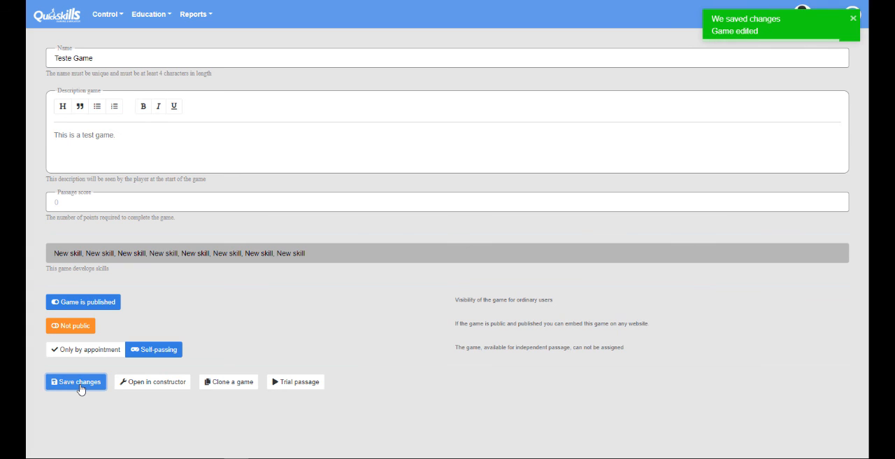
left_click(727, 37)
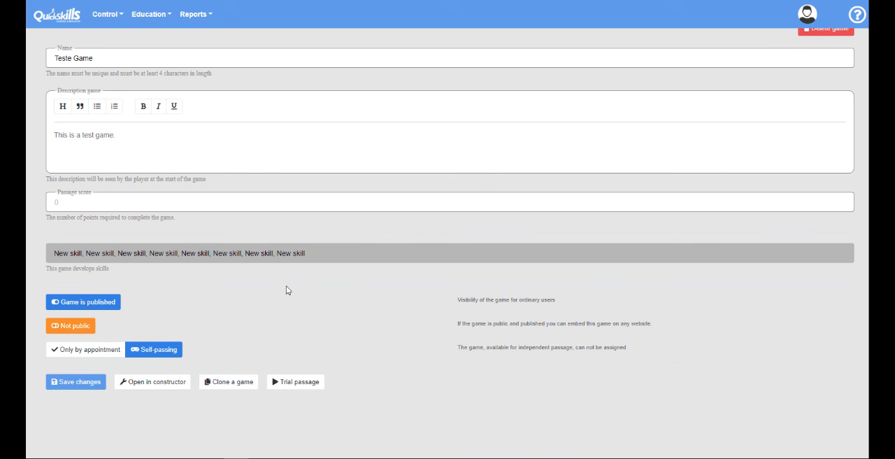
Start a trial passage of Teste Game and open the support contact form
left_click(290, 381)
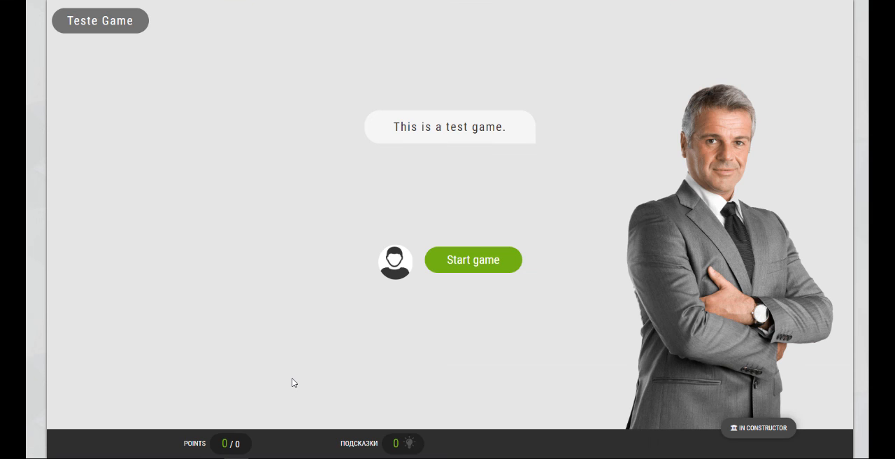
left_click(486, 265)
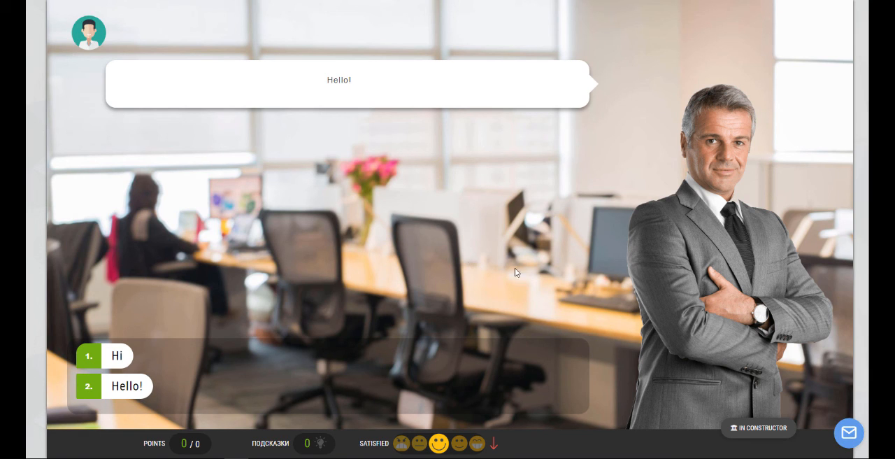
left_click(846, 433)
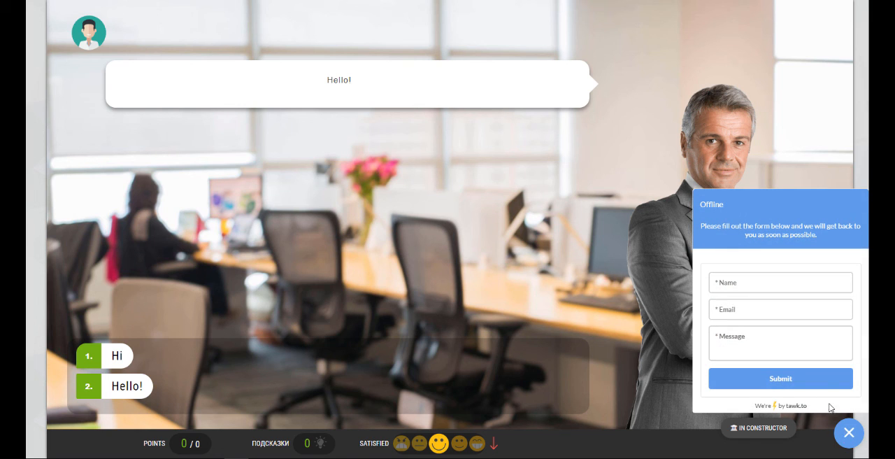